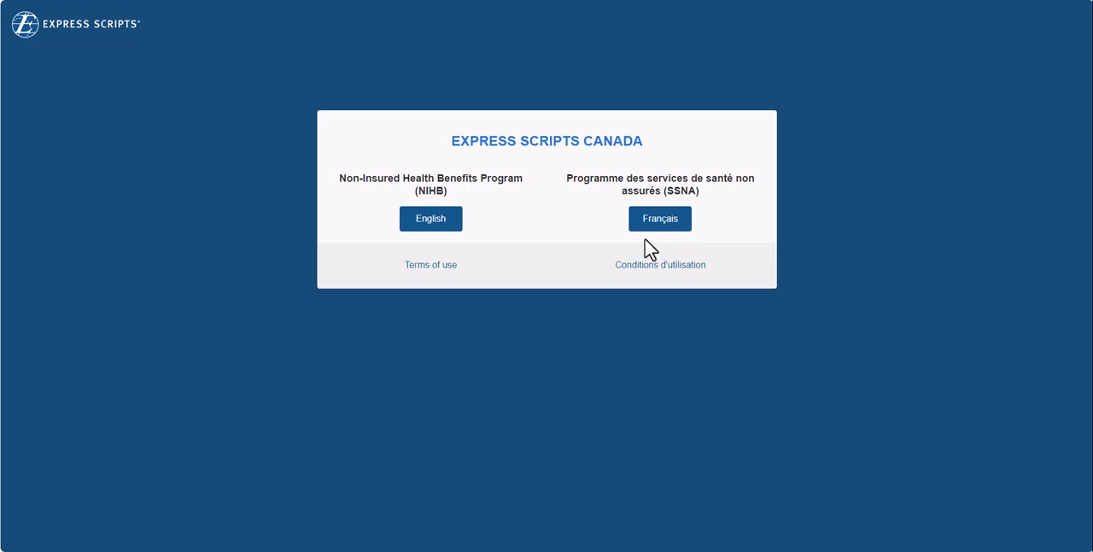
- Enter the English NIHB site and open the Mental Health Counselling benefits section for providers
left_click(429, 223)
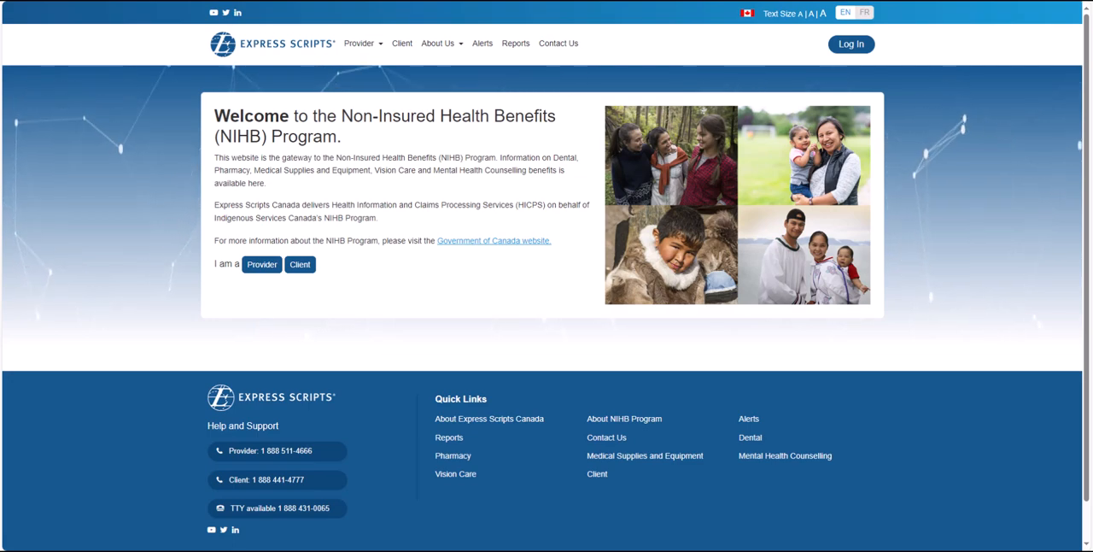
left_click(365, 48)
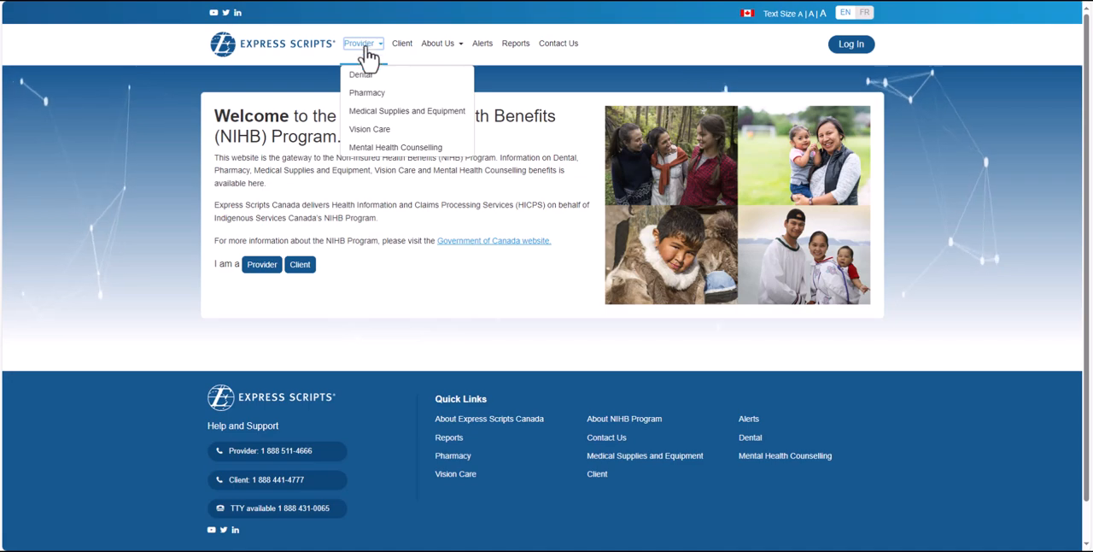
left_click(369, 147)
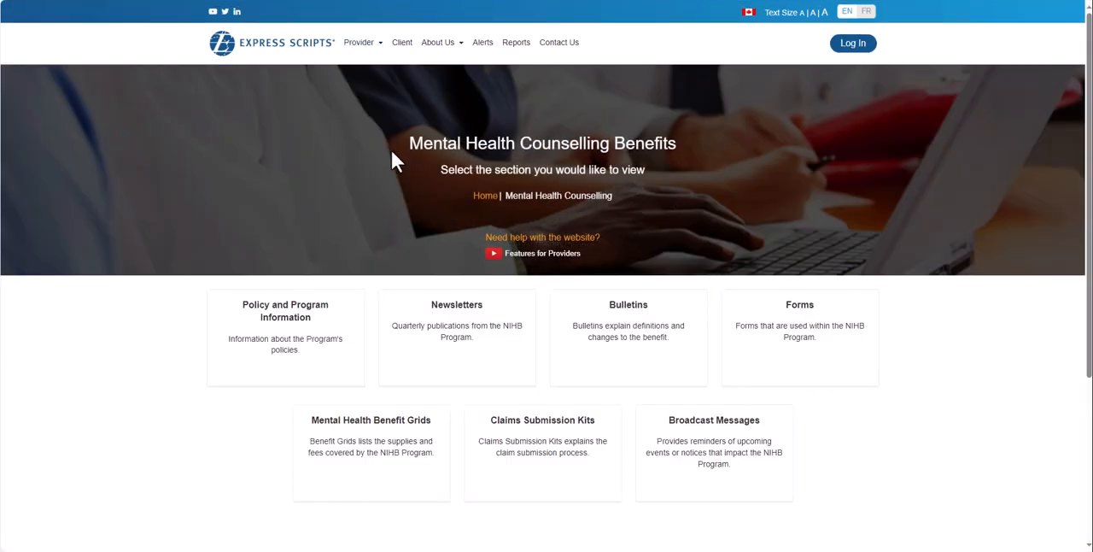
left_click(518, 267)
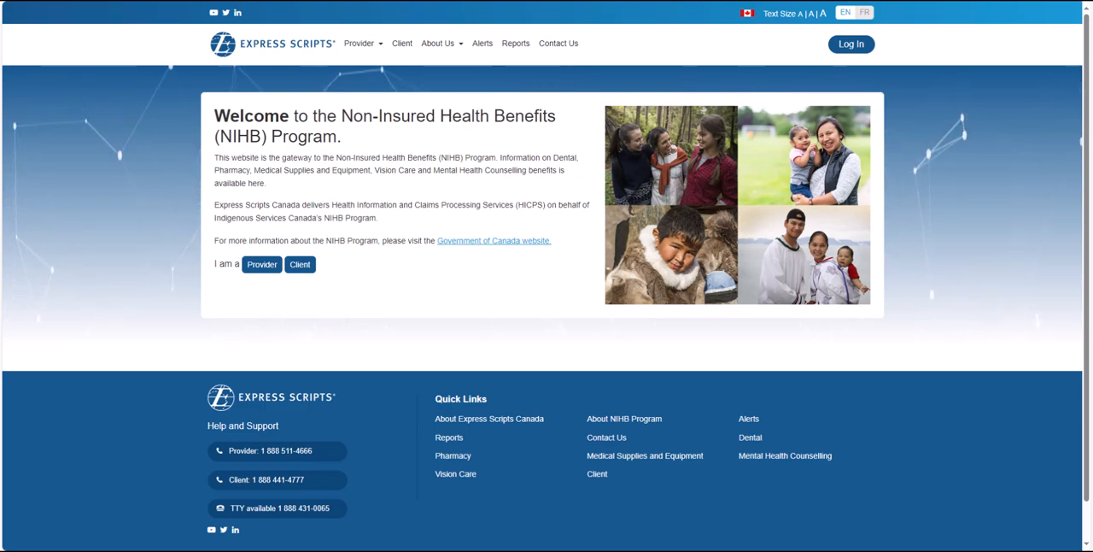
- Open the NIHB Mental Health Counselling Prior Approval and Claim Form - April 2023 from the counselling forms and look through its parts
left_click(365, 44)
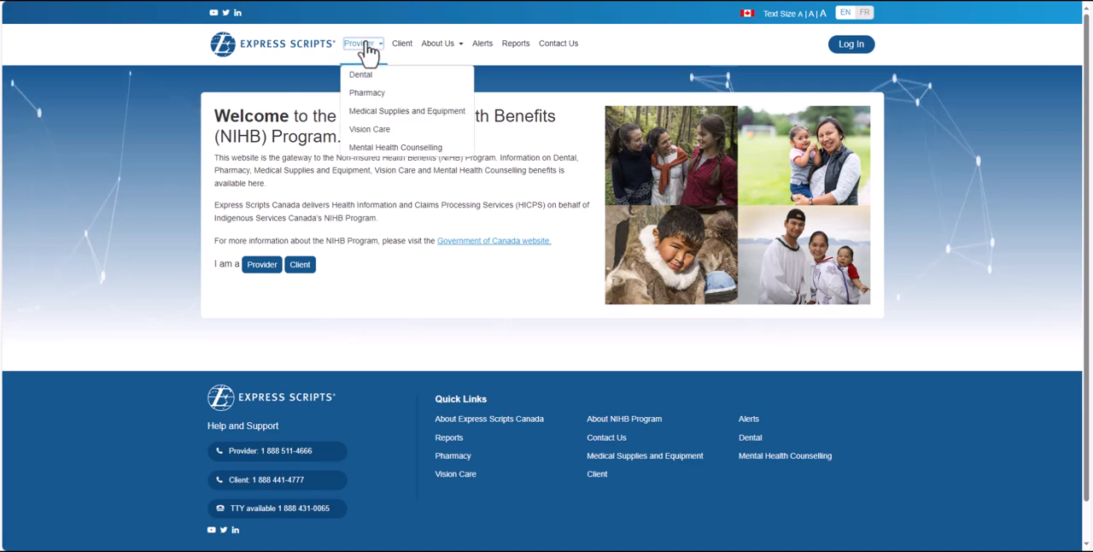
left_click(373, 146)
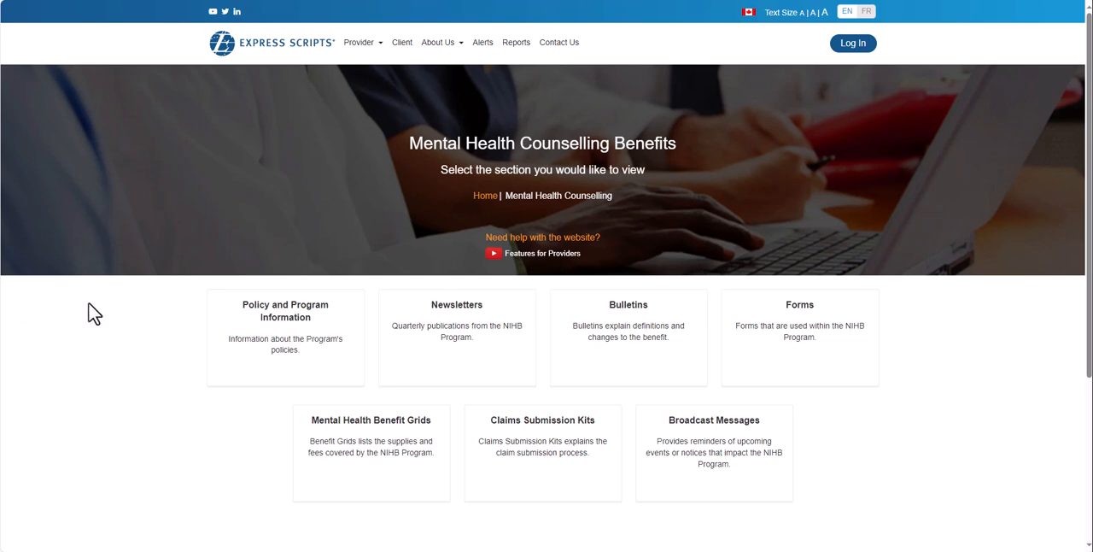
left_click(789, 345)
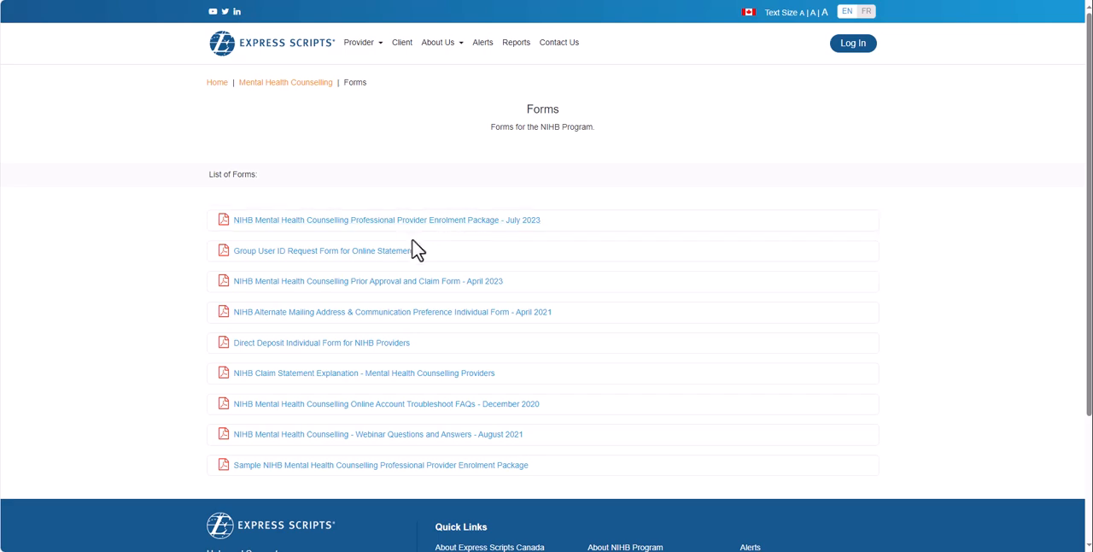
left_click(388, 284)
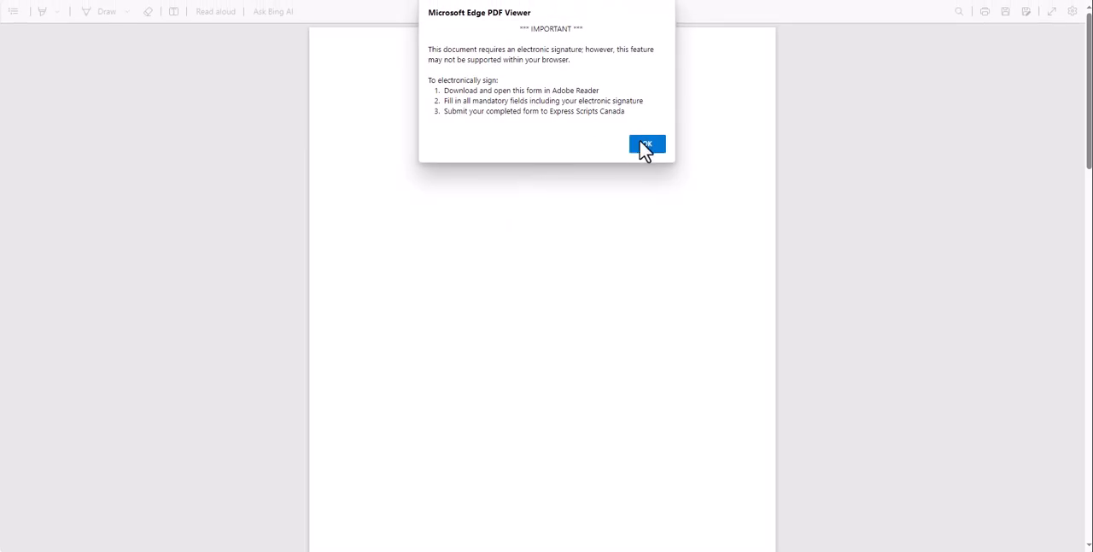
left_click(644, 145)
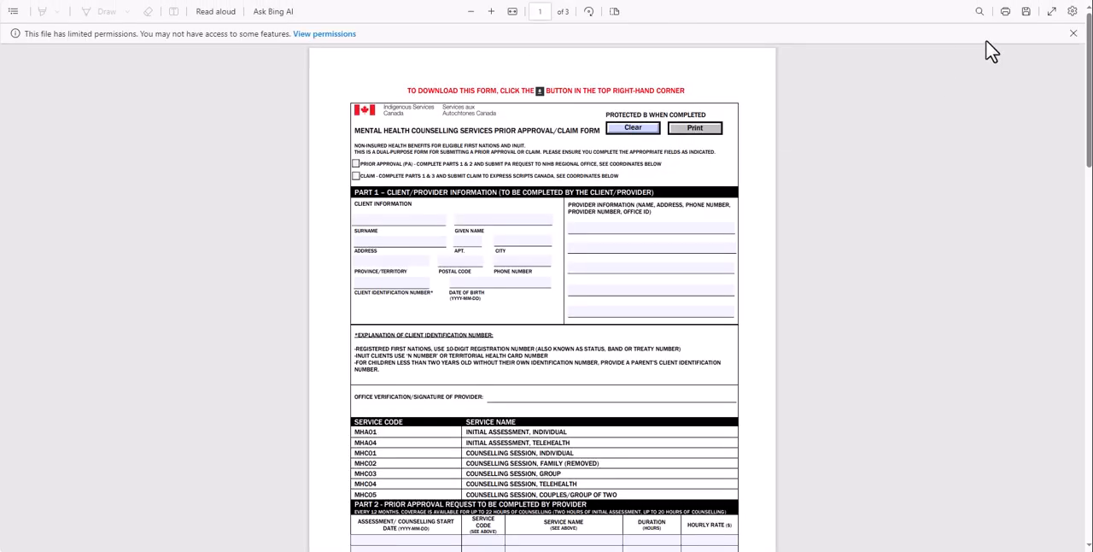
scroll(1055, 39, "down", 1)
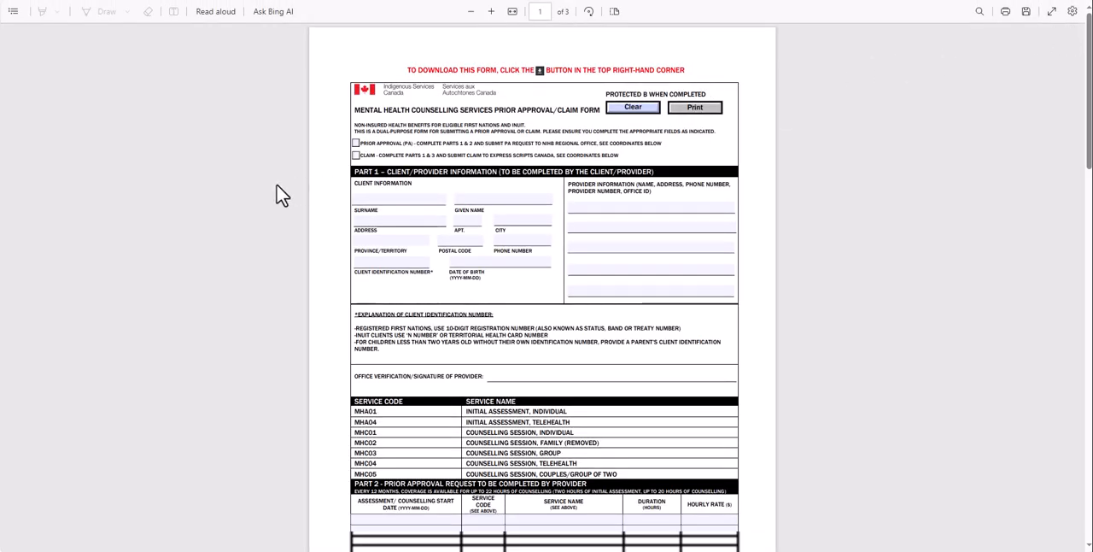
scroll(273, 201, "down", 3)
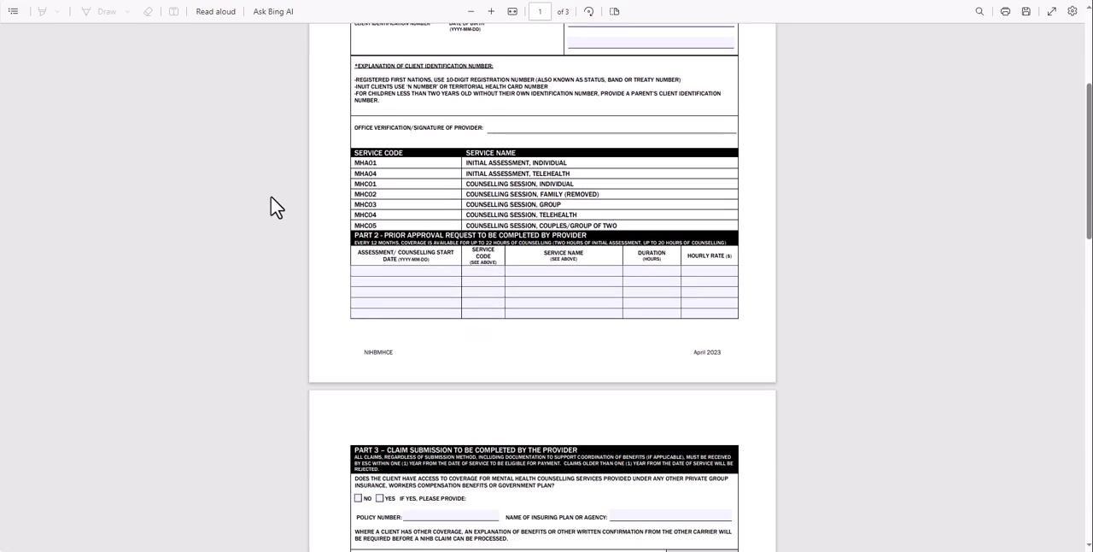
scroll(276, 206, "down", 6)
scroll(274, 207, "down", 6)
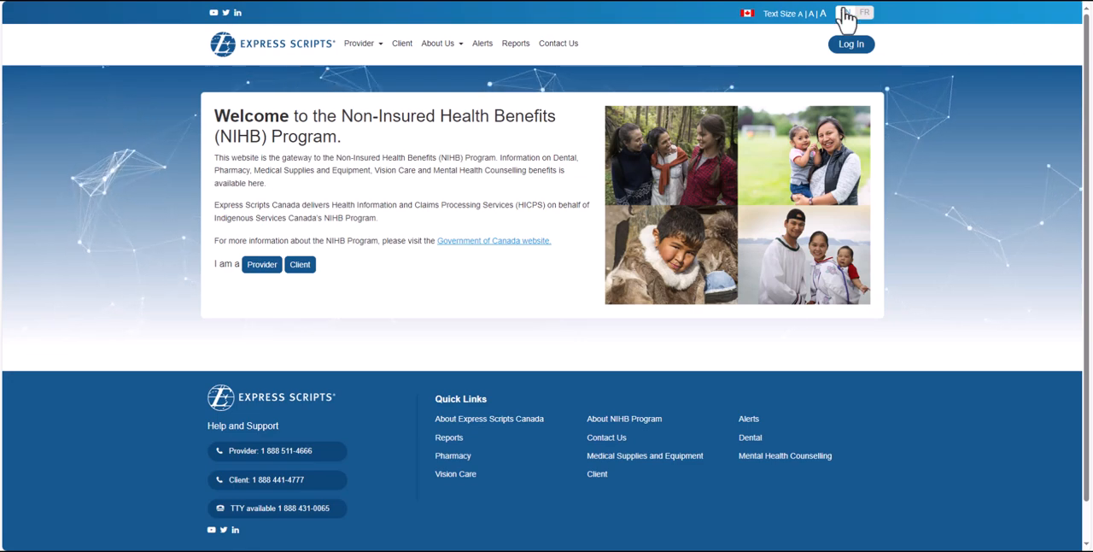
- Log in to the provider account and open the form for submitting a prior approval
left_click(857, 47)
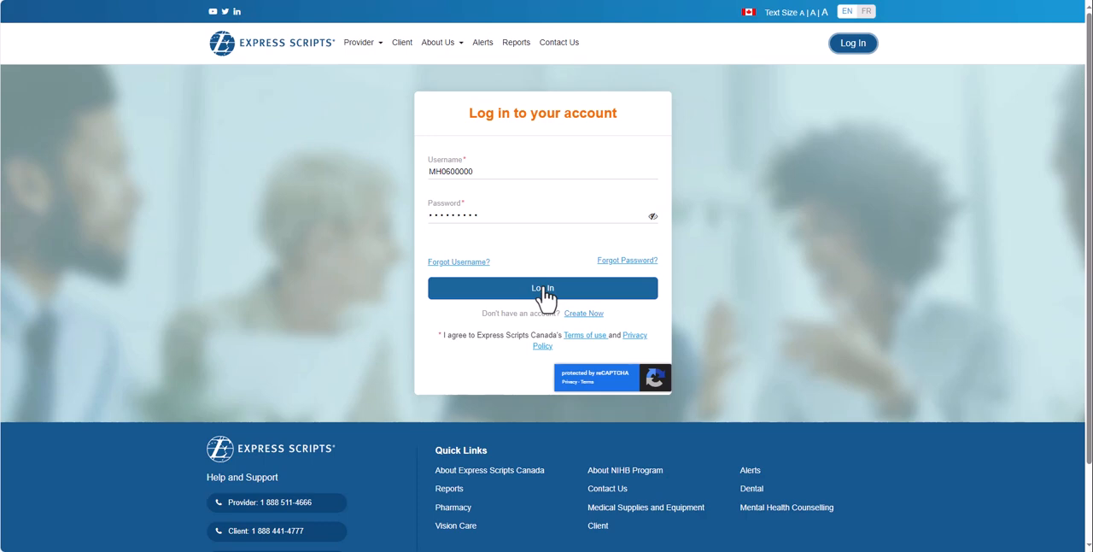
left_click(545, 291)
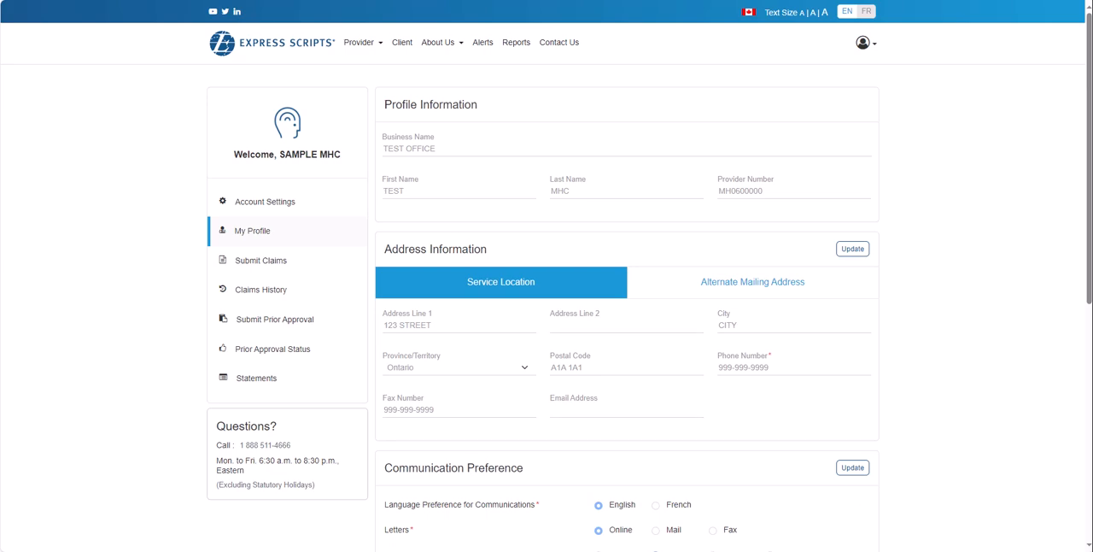
left_click(282, 320)
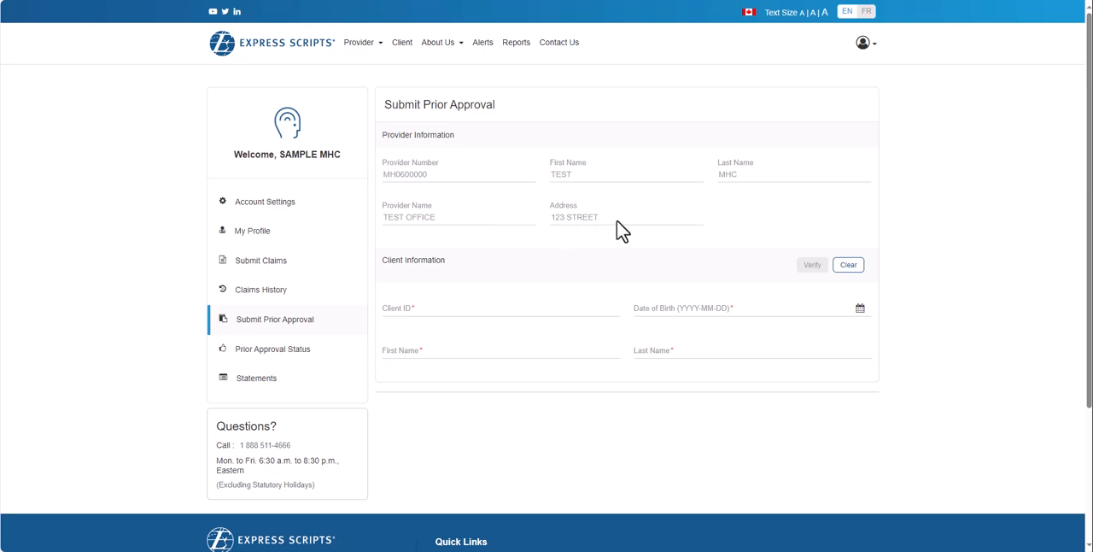
- Enter the client's ID and date of birth in the client information of the prior approval
left_click(401, 310)
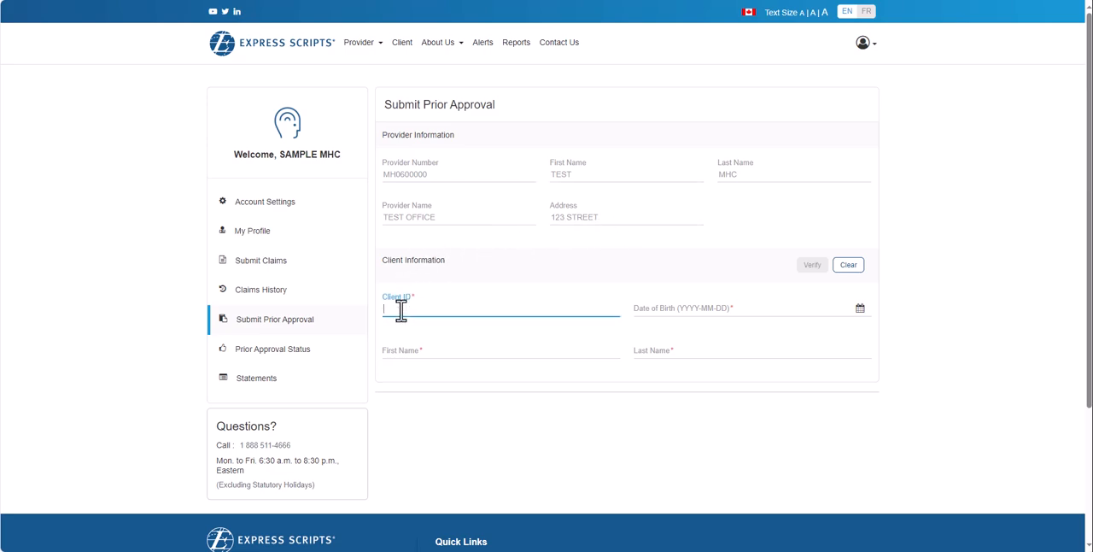
key("Tab")
type("199")
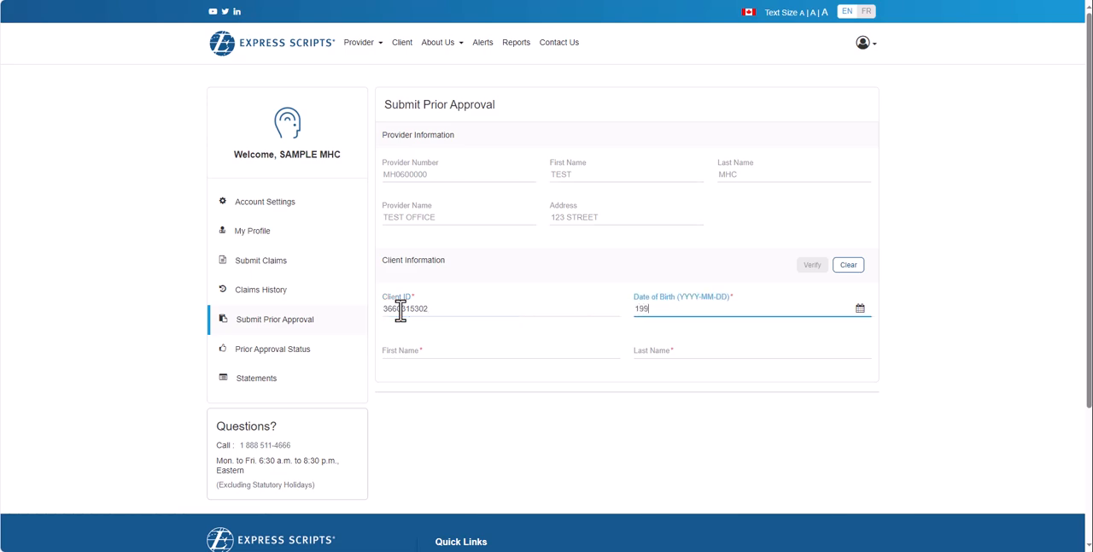
type("0-01-01")
key("Tab")
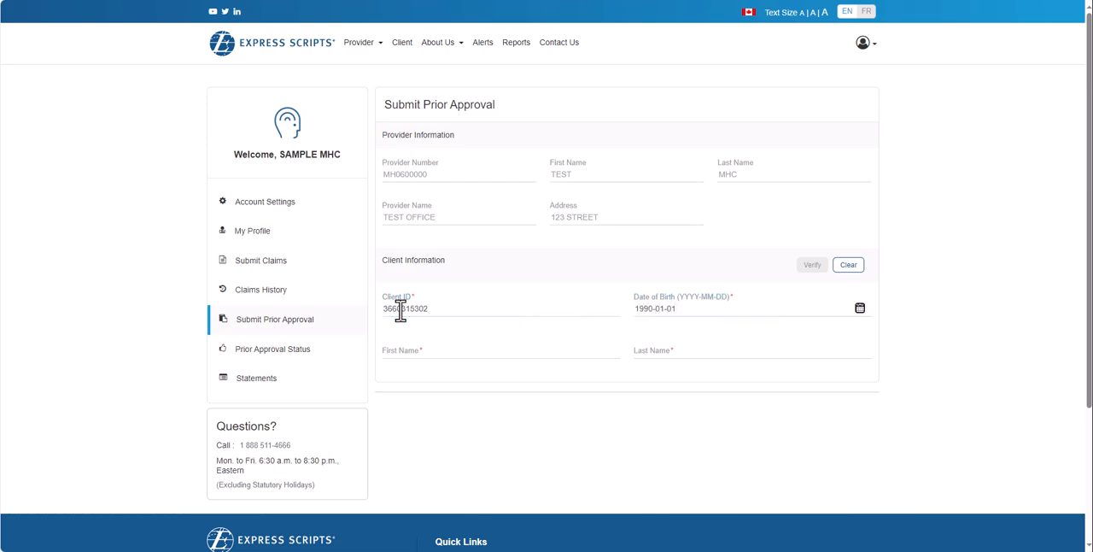
- Fill in the client's first and last name and verify the client
key("Tab")
type("DEMO")
key("Tab")
type("DEMO")
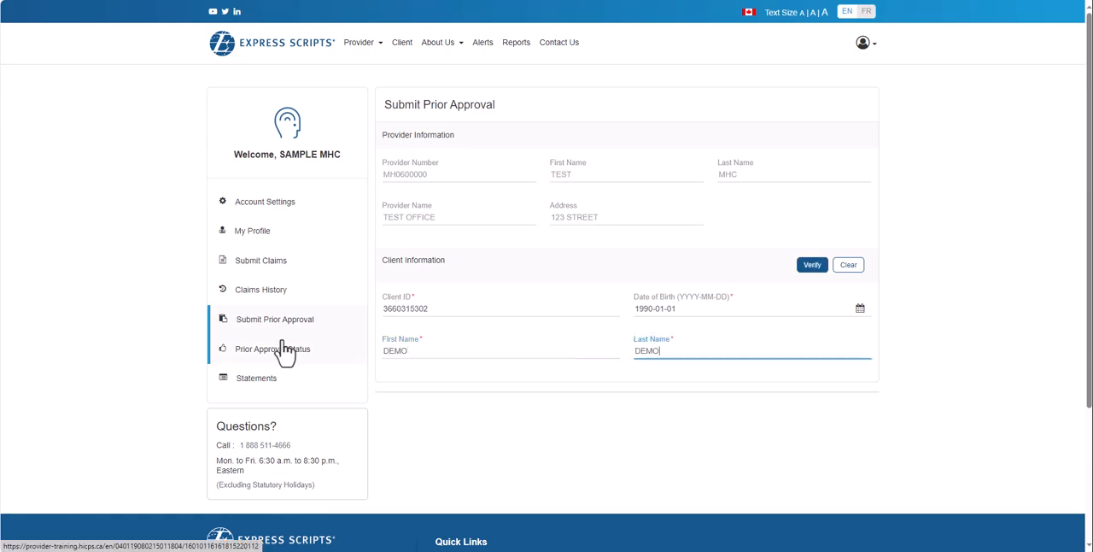
left_click(813, 268)
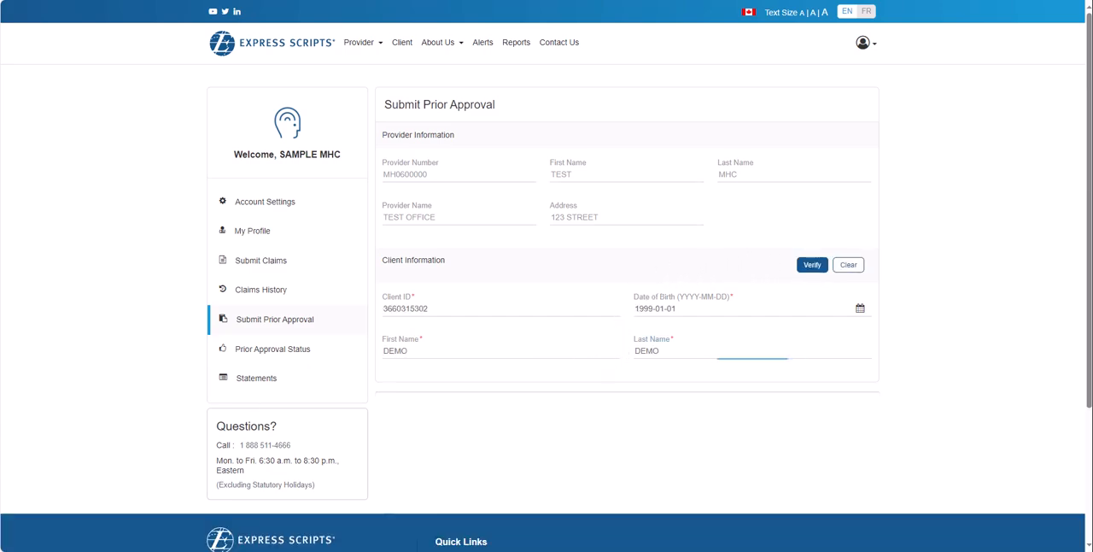
- Clear the client information after a repeat verification and re-enter the client's ID, date of birth and full name for verification
left_click(811, 267)
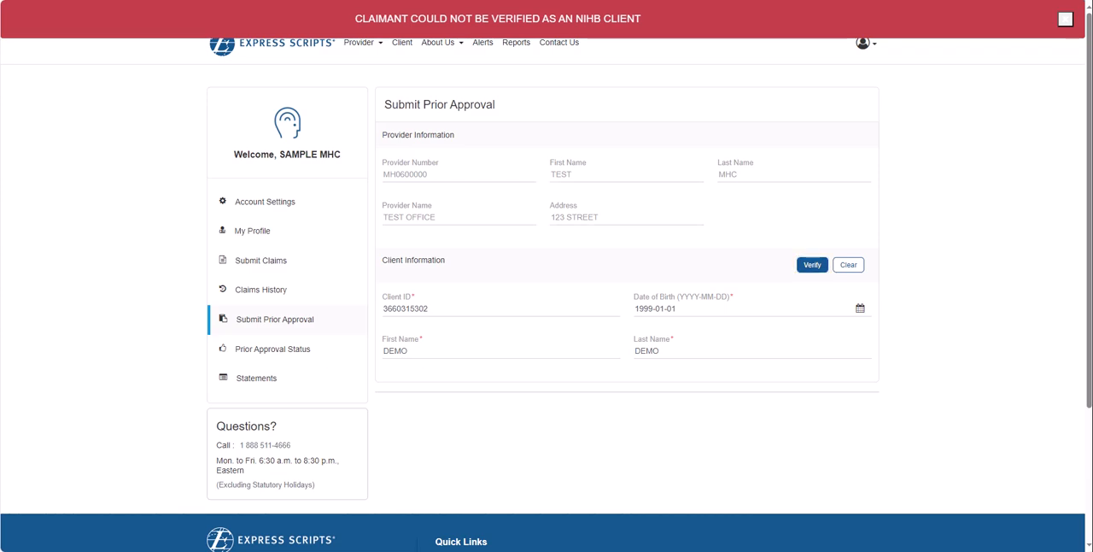
left_click(850, 268)
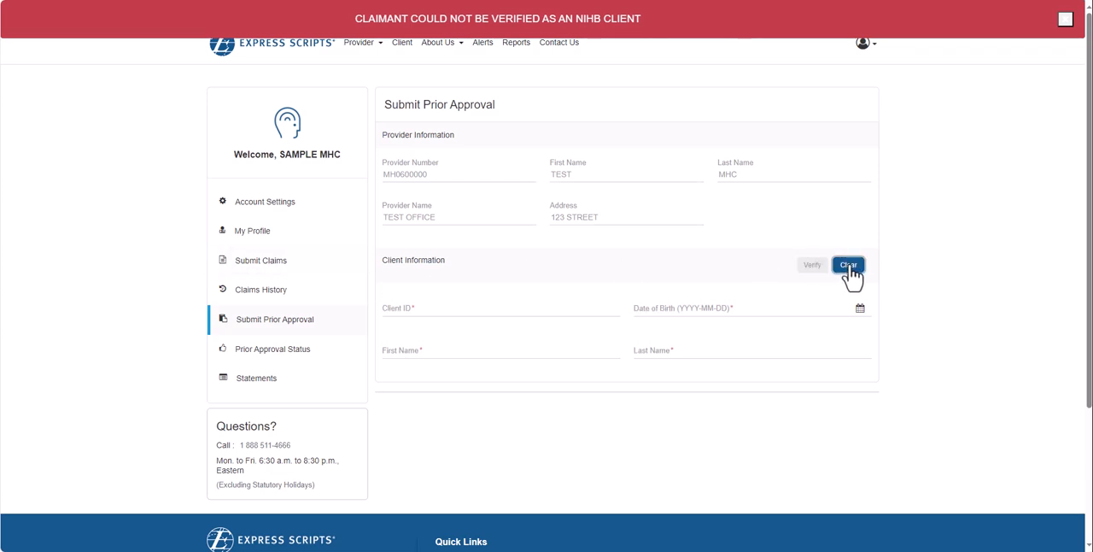
left_click(394, 308)
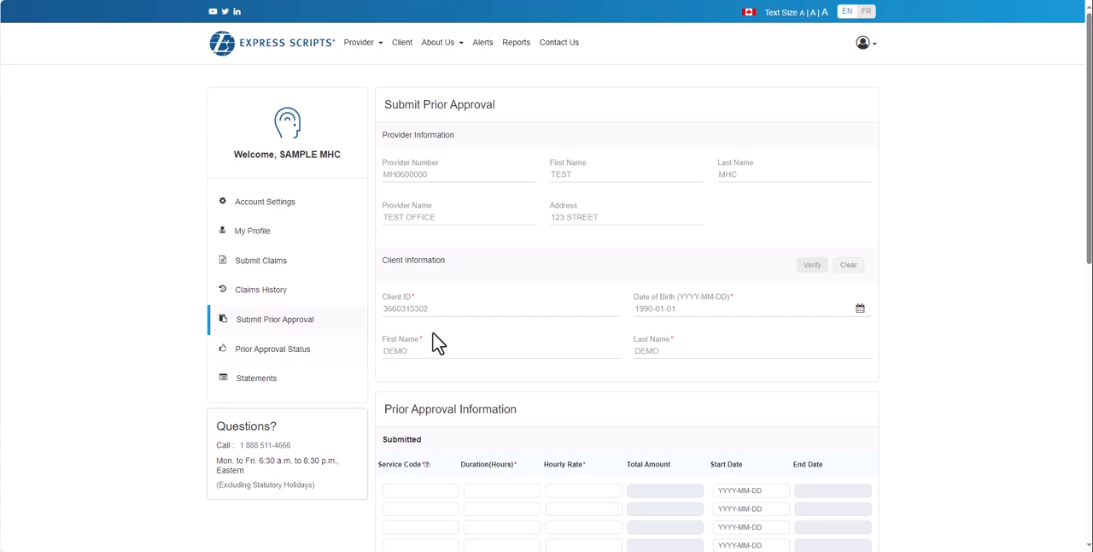
- Look up the applicable mental health counselling item codes for the service code column and close the list
scroll(439, 342, "down", 4)
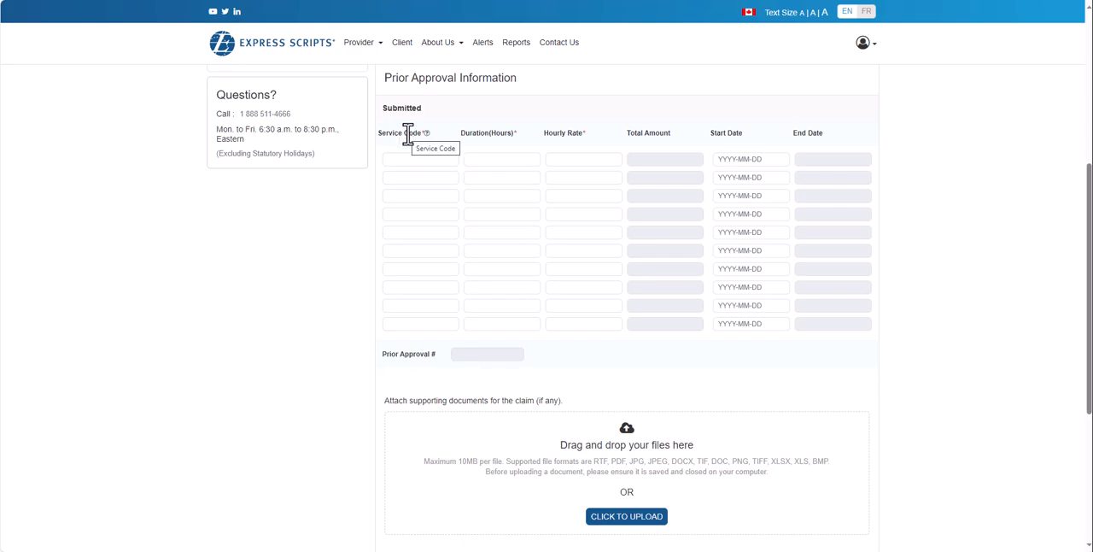
left_click(426, 134)
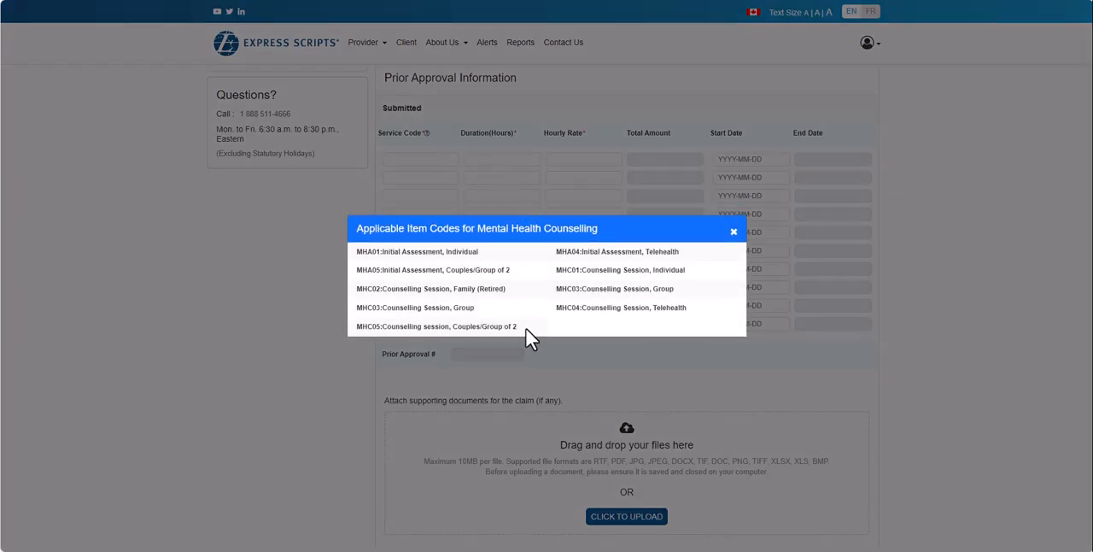
left_click(734, 230)
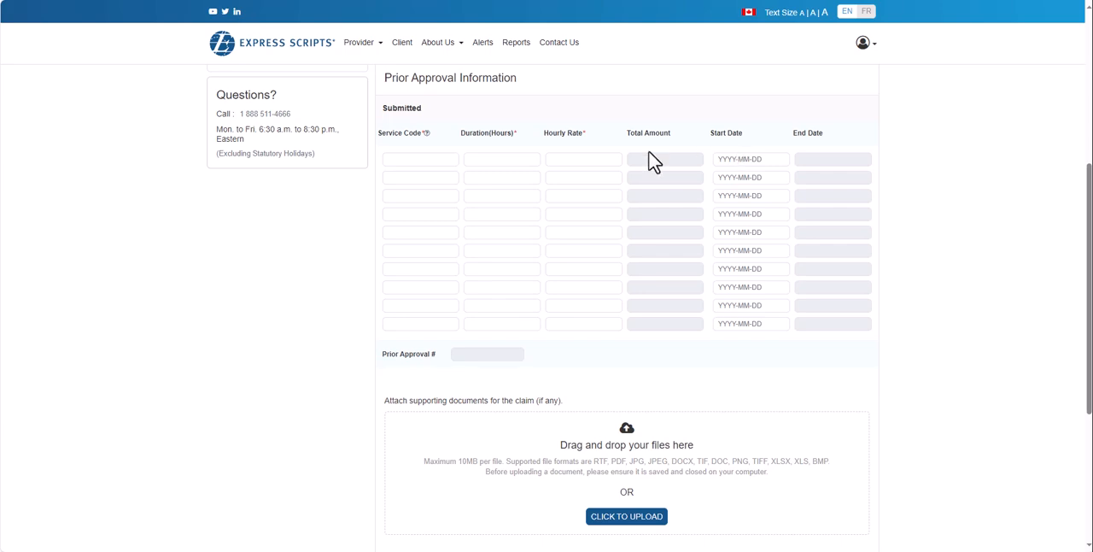
- Fill in the first prior approval row with service code MHC01, 20 hours, hourly rate 150 and start date 2023-01-01
type("MHC01")
key("Tab")
type("20")
key("Tab")
type("150")
key("Tab")
type("2023-01-01")
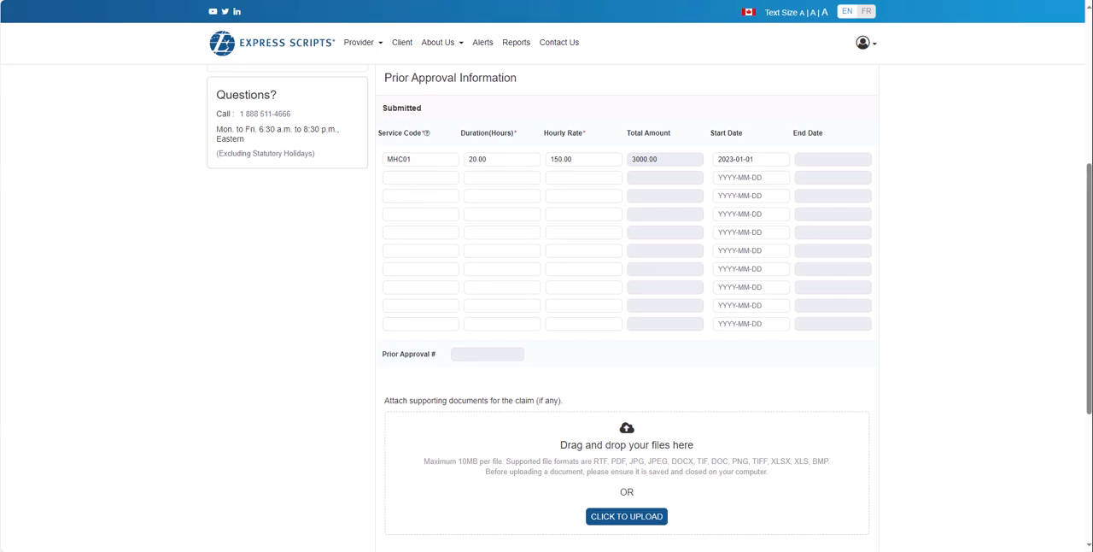
left_click_drag(2, 410, 546, 466)
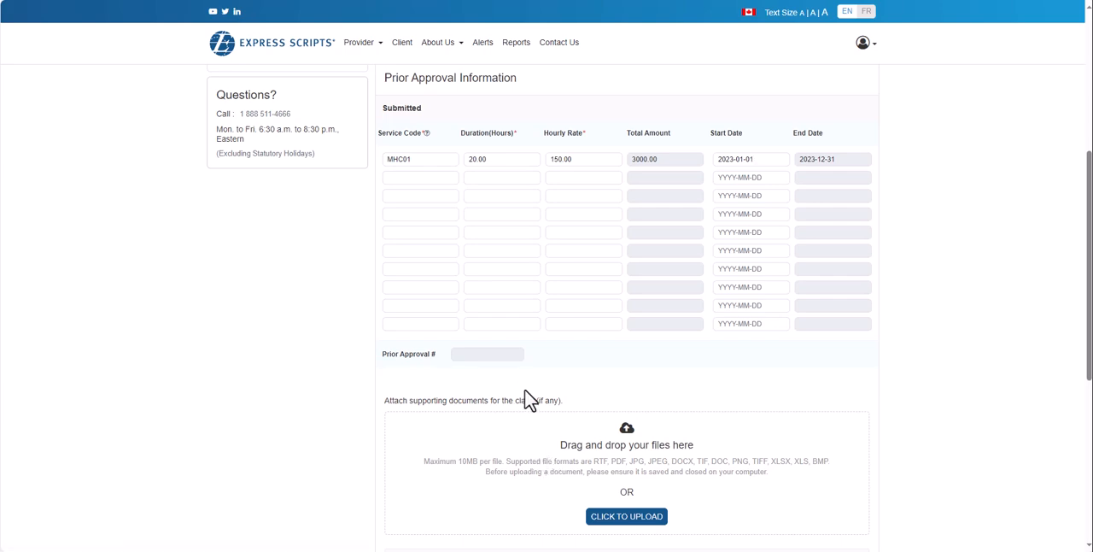
- Attach EXAMPLE.pdf as a supporting document and submit the prior approval, confirming that all required documents are attached
scroll(542, 385, "down", 3)
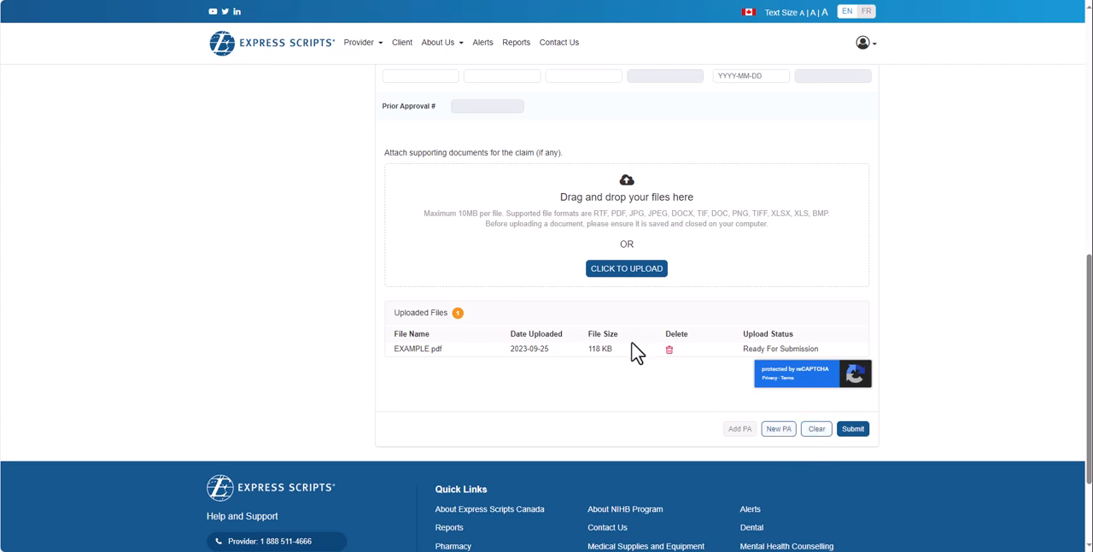
left_click(853, 429)
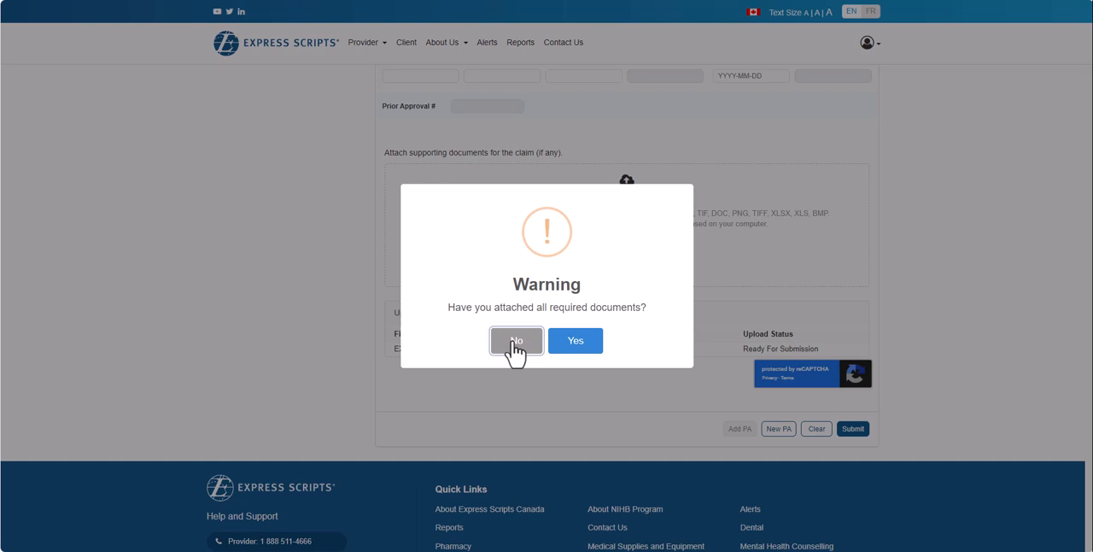
left_click(583, 338)
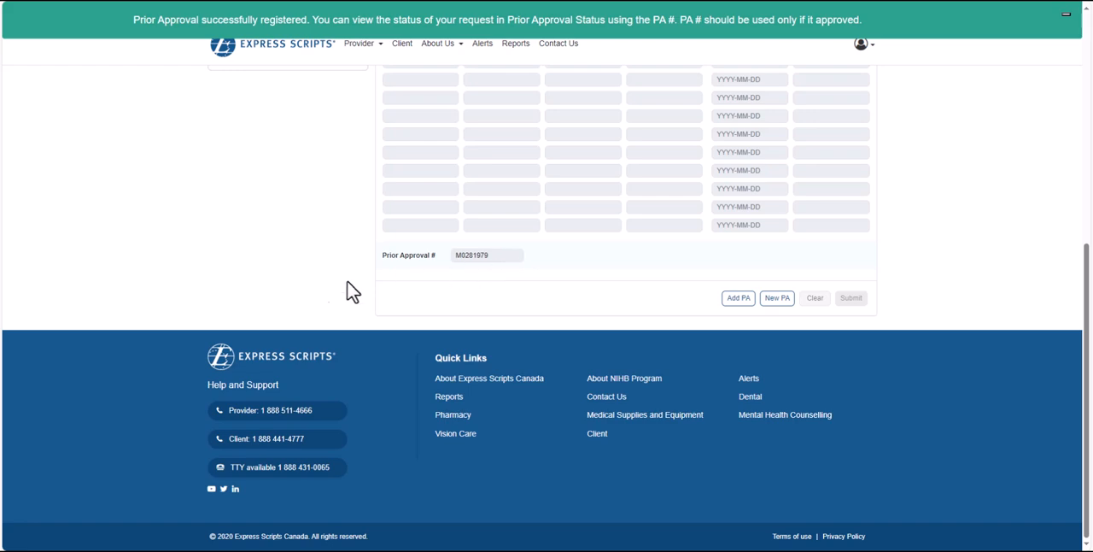
- Open the prior approval status page and search for the client's requests by client ID
scroll(168, 308, "up", 10)
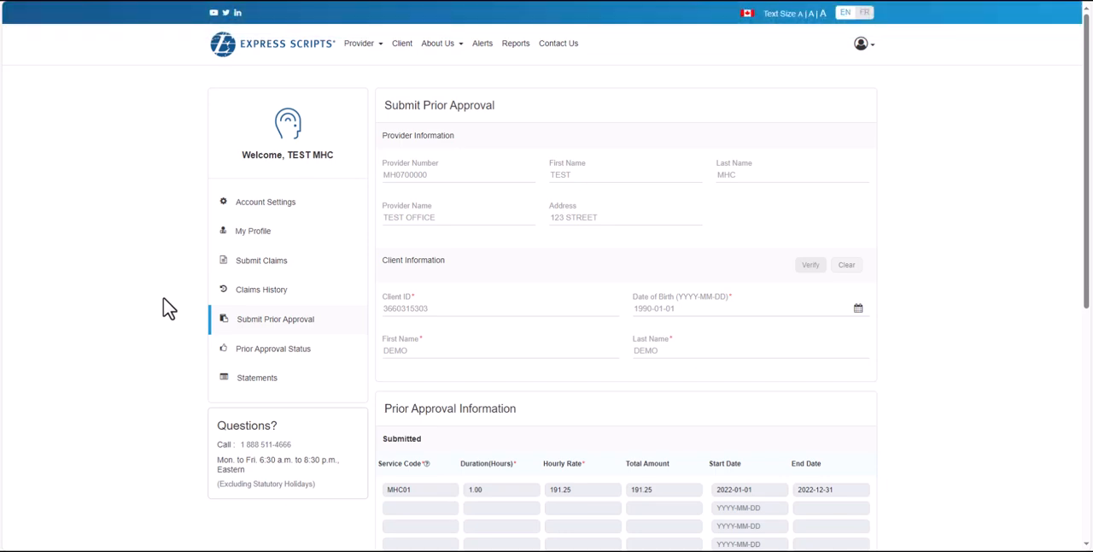
left_click(293, 356)
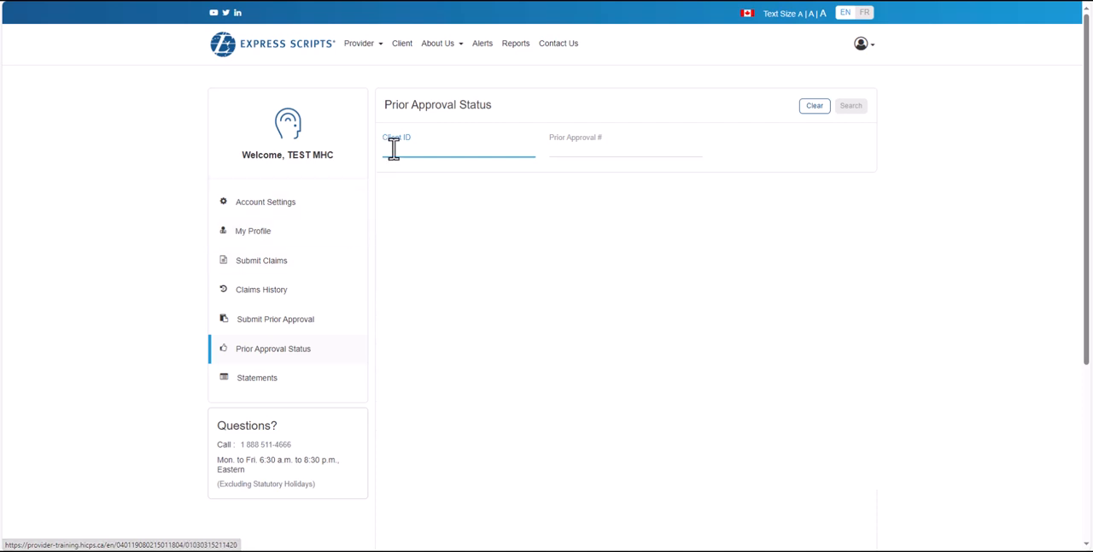
key("ctrl+v")
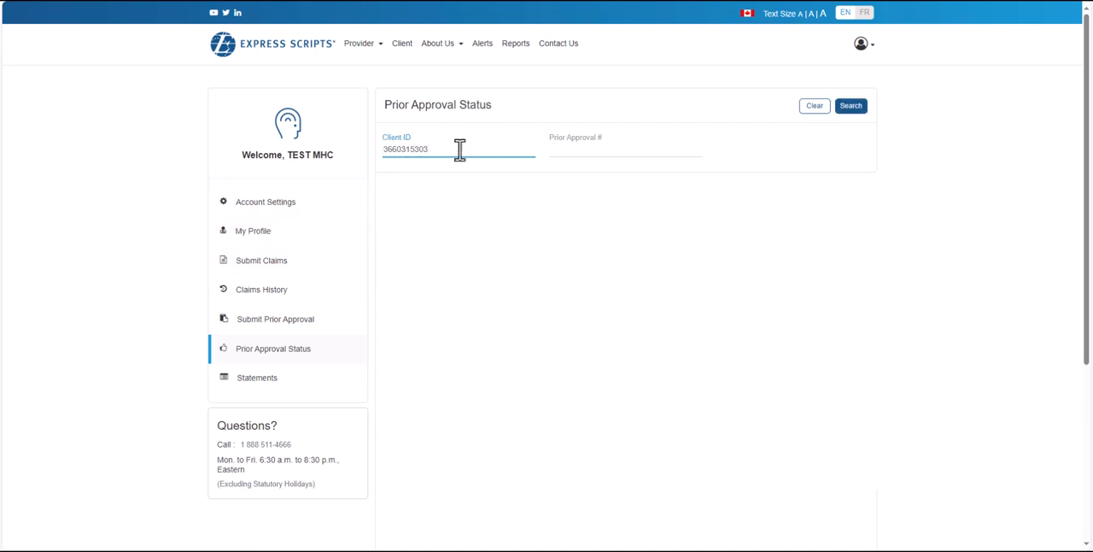
left_click(852, 113)
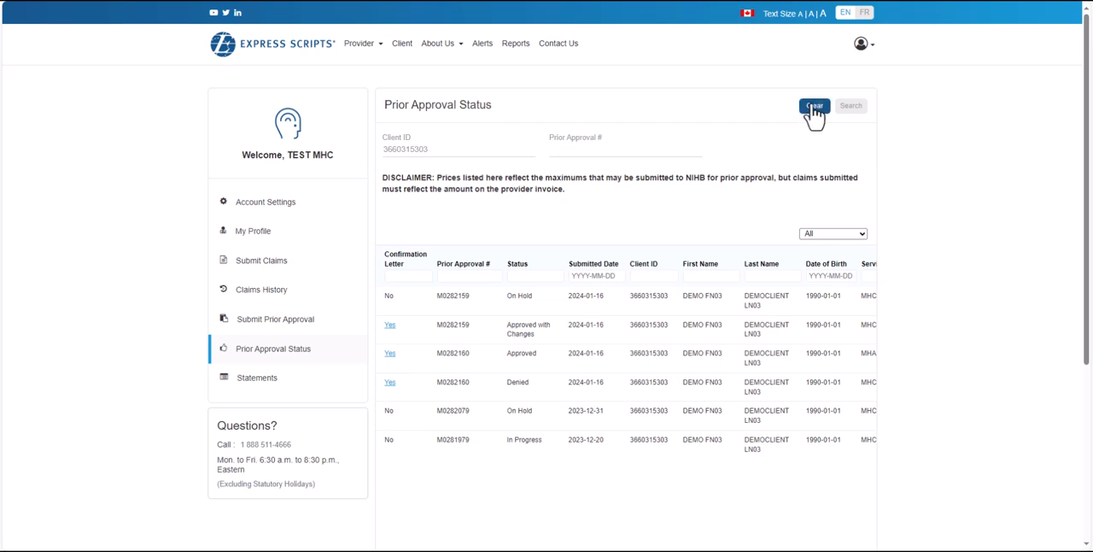
- Clear the current prior approval status search and look up the requests of another client by client ID
left_click(814, 107)
left_click(417, 147)
key("ctrl+v")
left_click(850, 107)
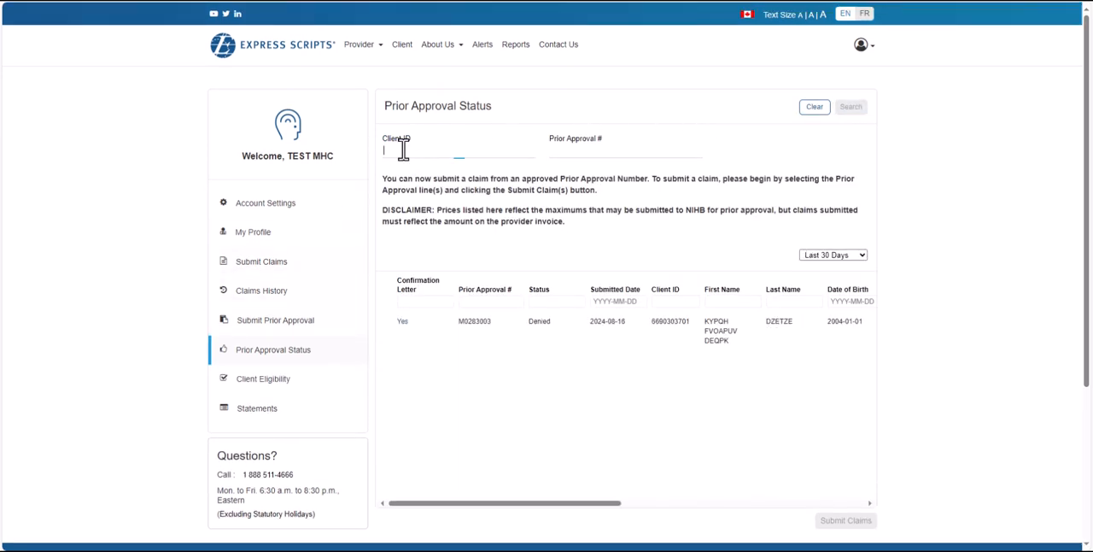
- Enter a different client ID for the prior approval status lookup and run the search
left_click(473, 146)
left_click(438, 190)
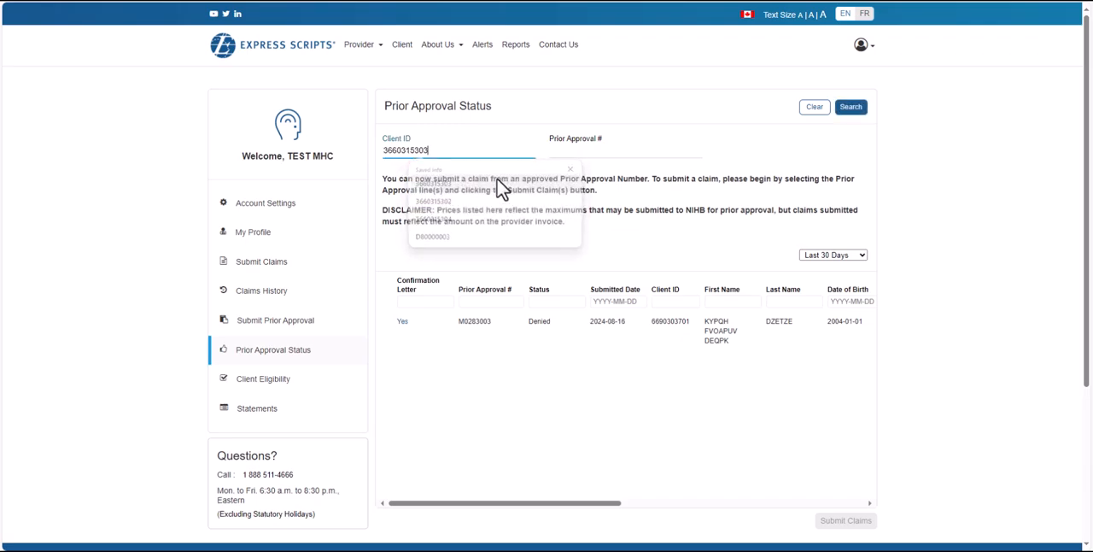
left_click(849, 109)
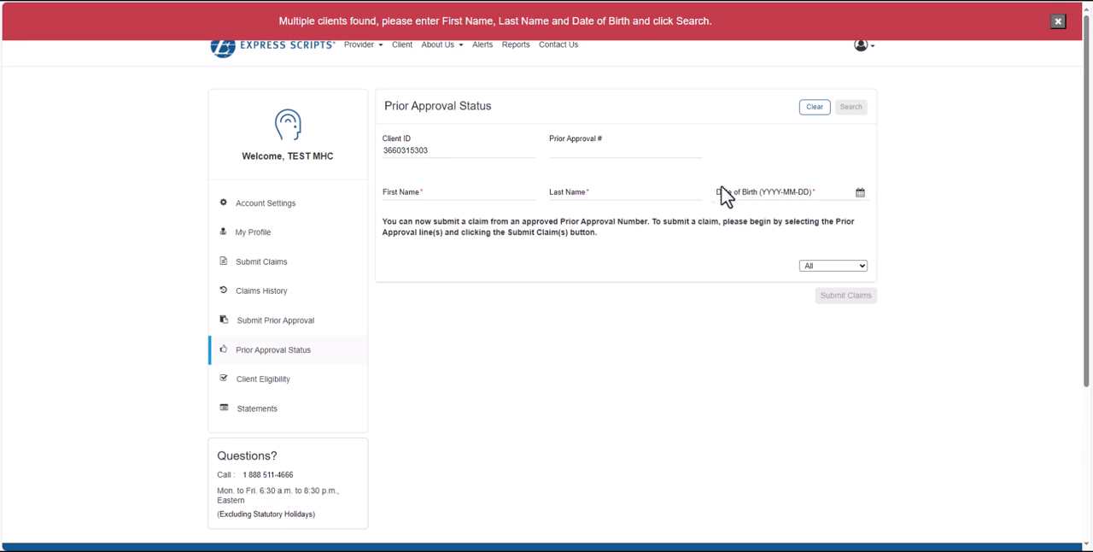
- Fill in the client's first name, last name and date of birth, and rerun the prior approval status search
left_click(430, 191)
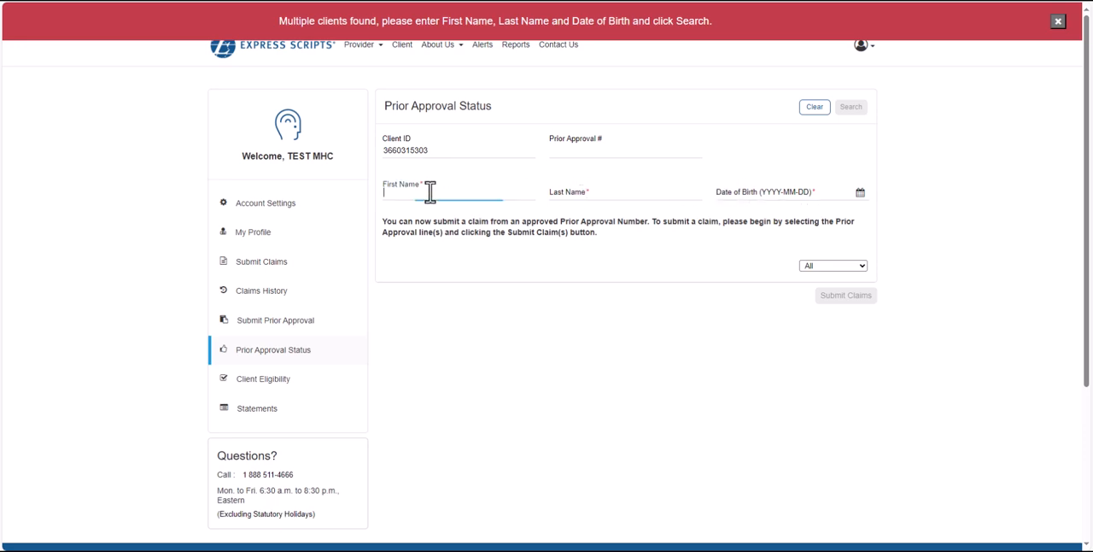
type("DEMO")
key("Tab")
type("DEMO")
key("Tab")
type("1990-01-01")
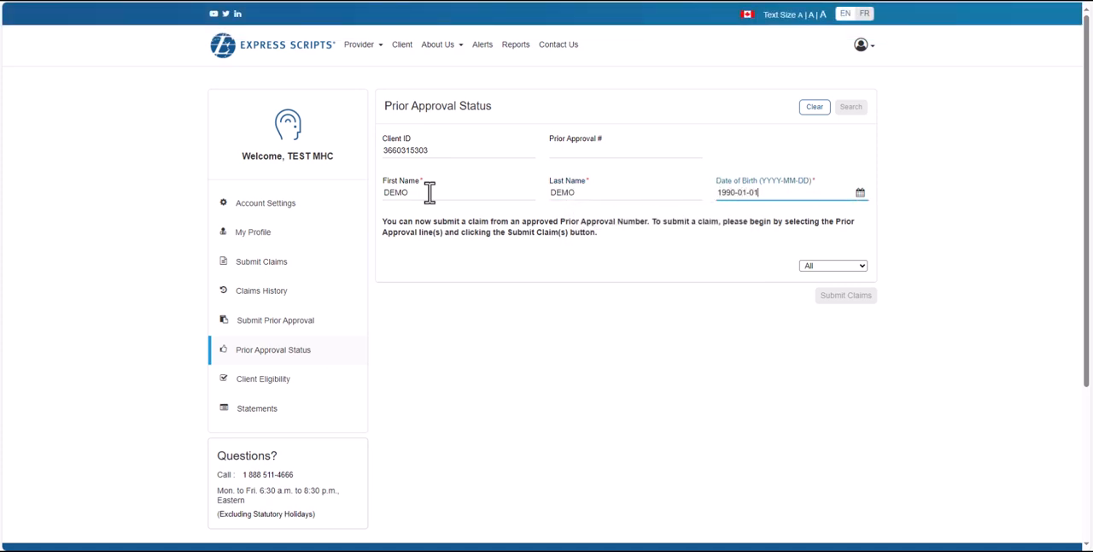
left_click(850, 144)
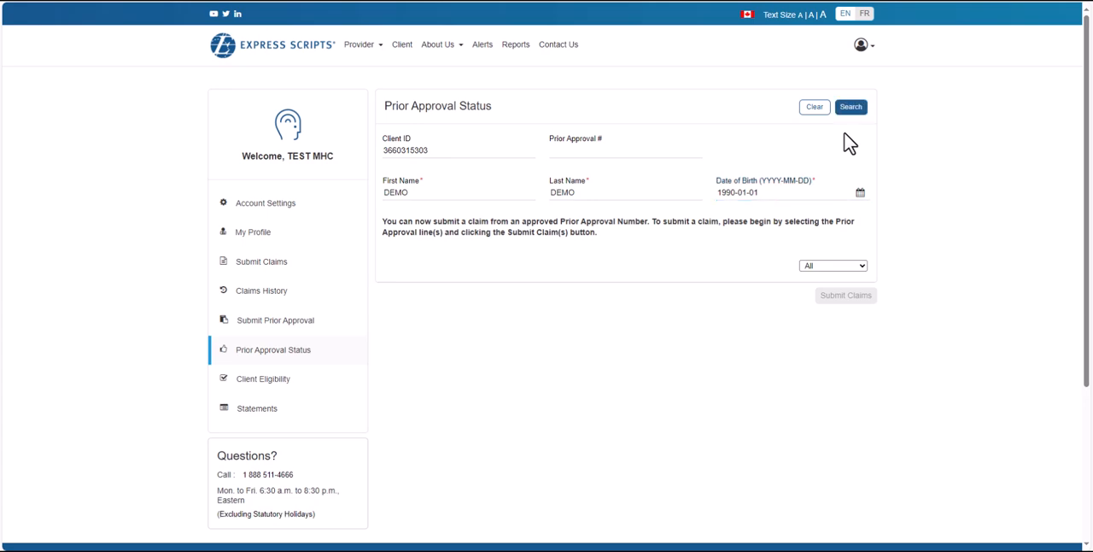
left_click(850, 108)
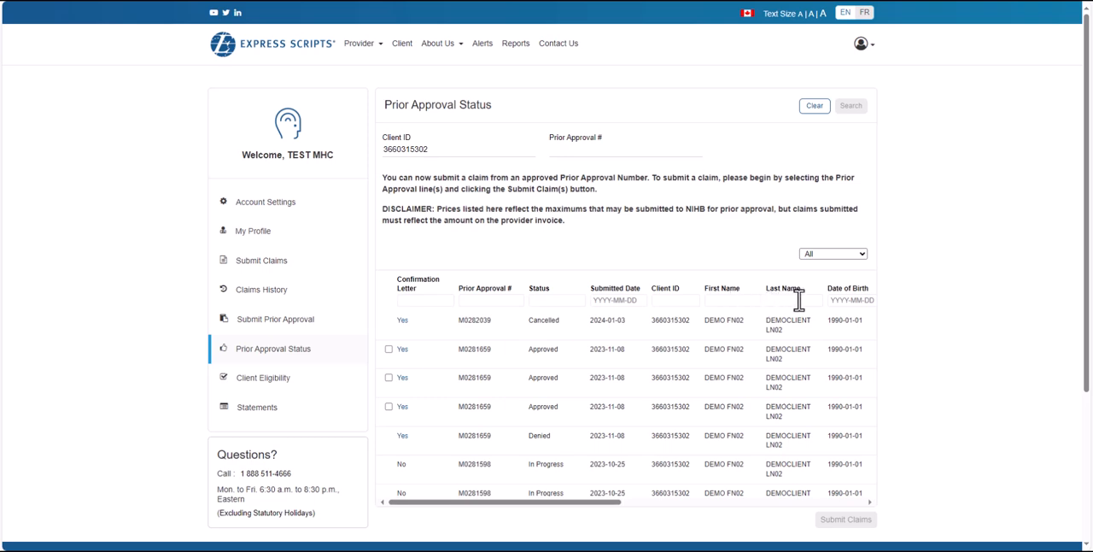
- Review the statuses, services, approved amounts and dates of the listed prior approvals, and open the confirmation letter of the approved group counselling line
left_click_drag(614, 501, 845, 502)
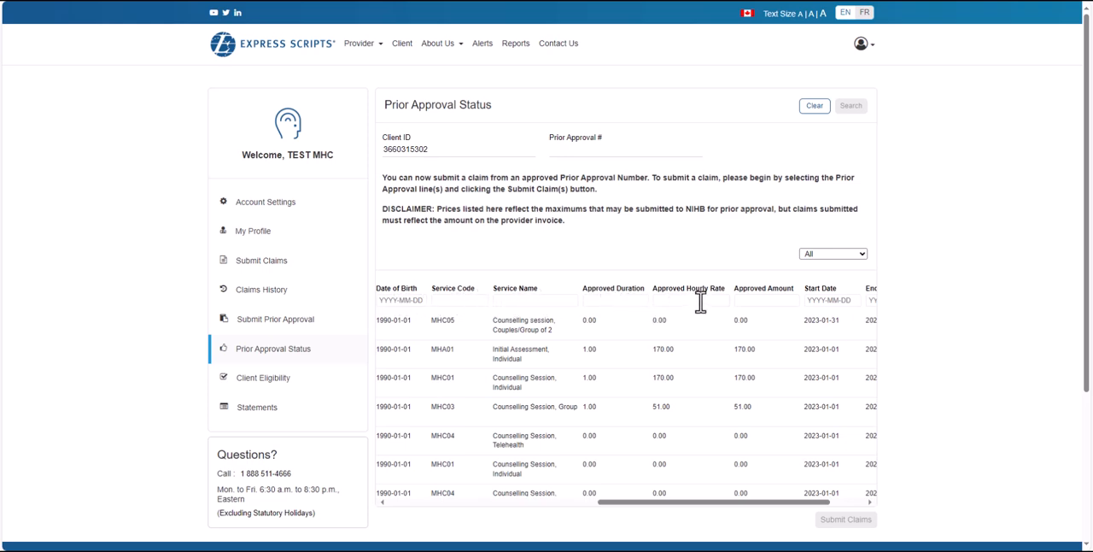
scroll(649, 333, "right", 2)
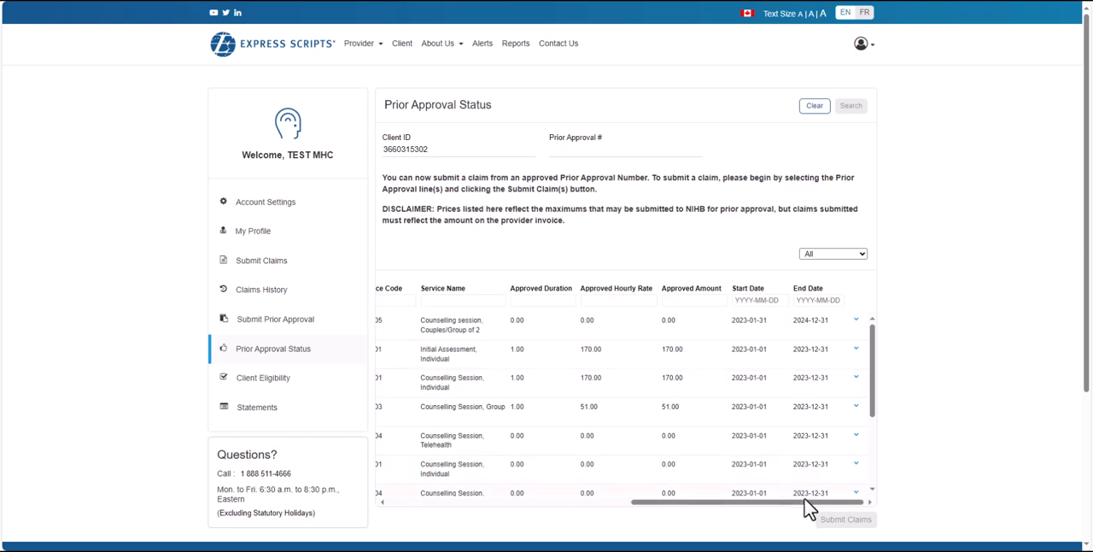
left_click_drag(803, 502, 459, 503)
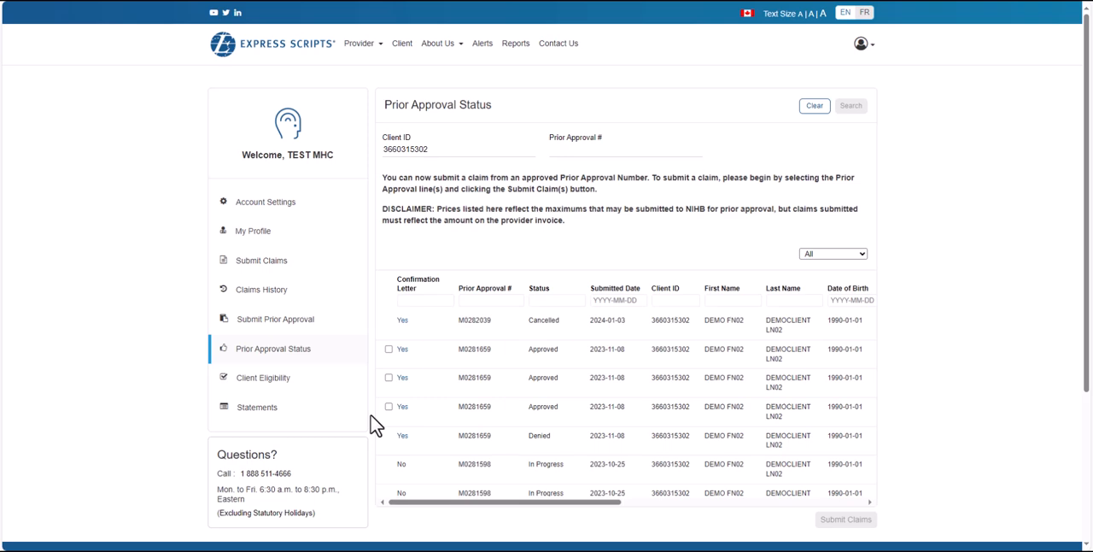
scroll(499, 419, "down", 3)
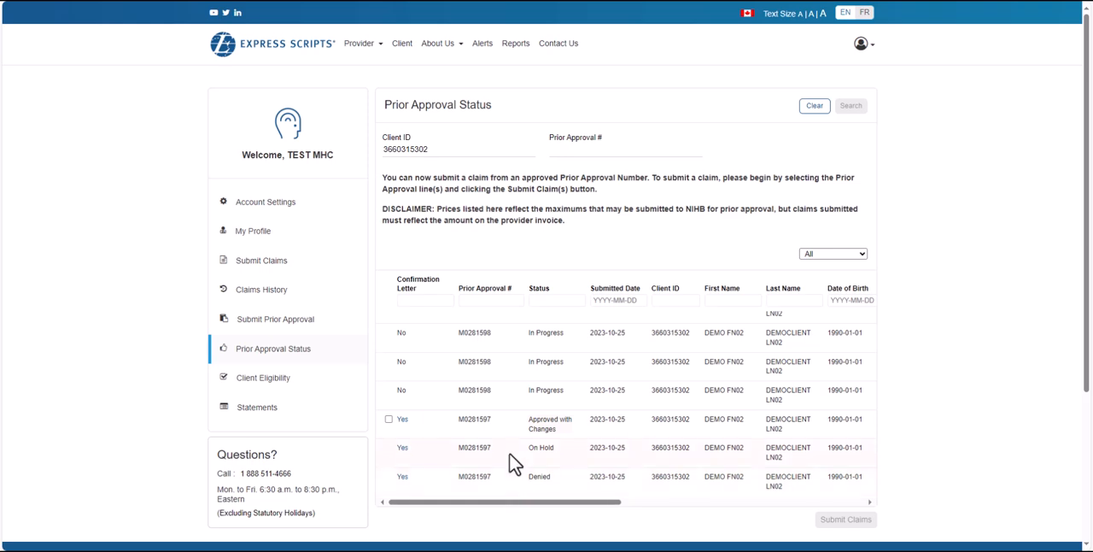
scroll(512, 453, "up", 5)
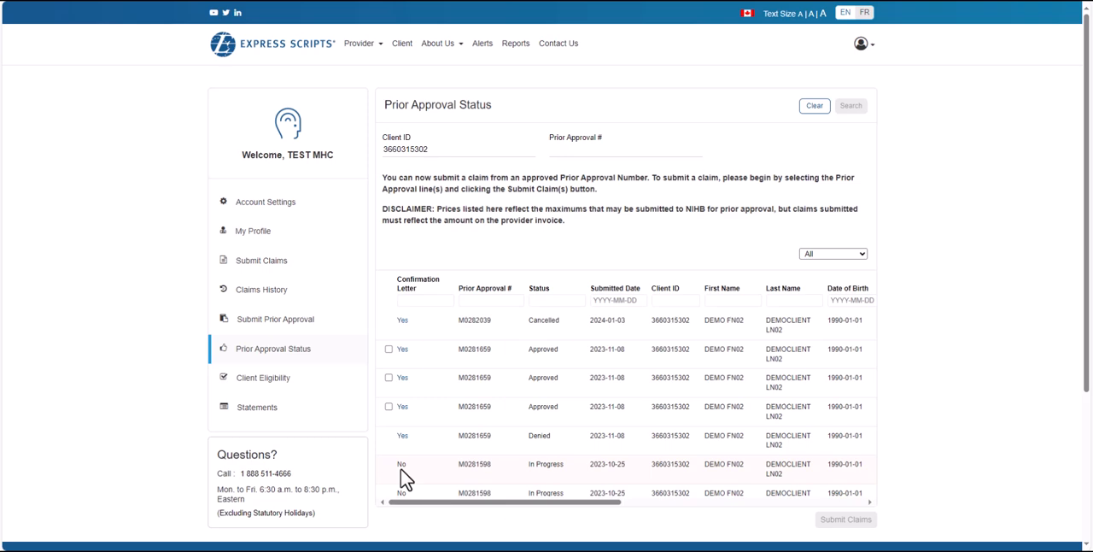
left_click(403, 409)
- Log out of the provider account and open the Mental Health Counselling provider page
left_click(862, 52)
left_click(825, 79)
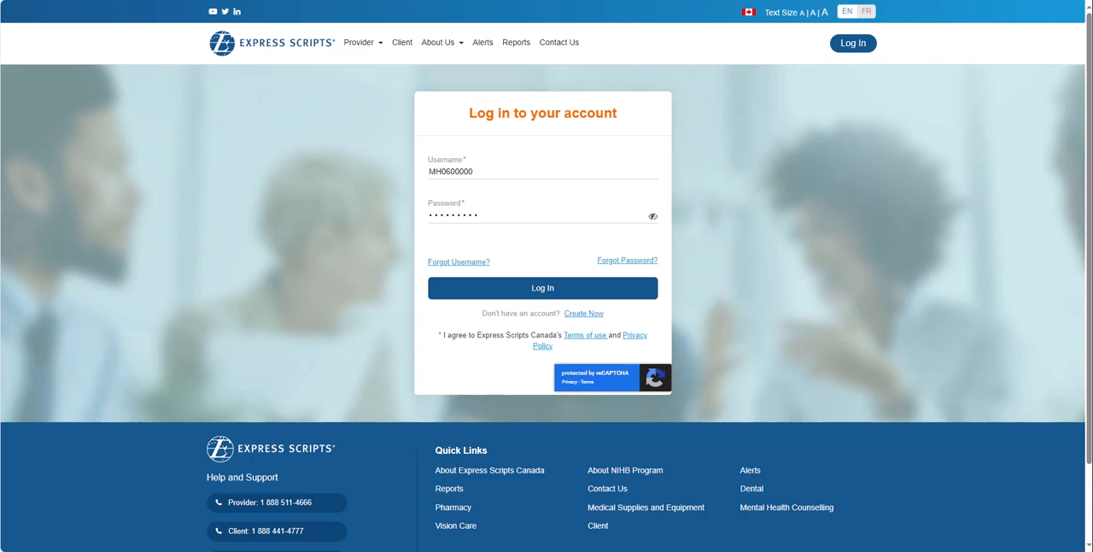
left_click(361, 51)
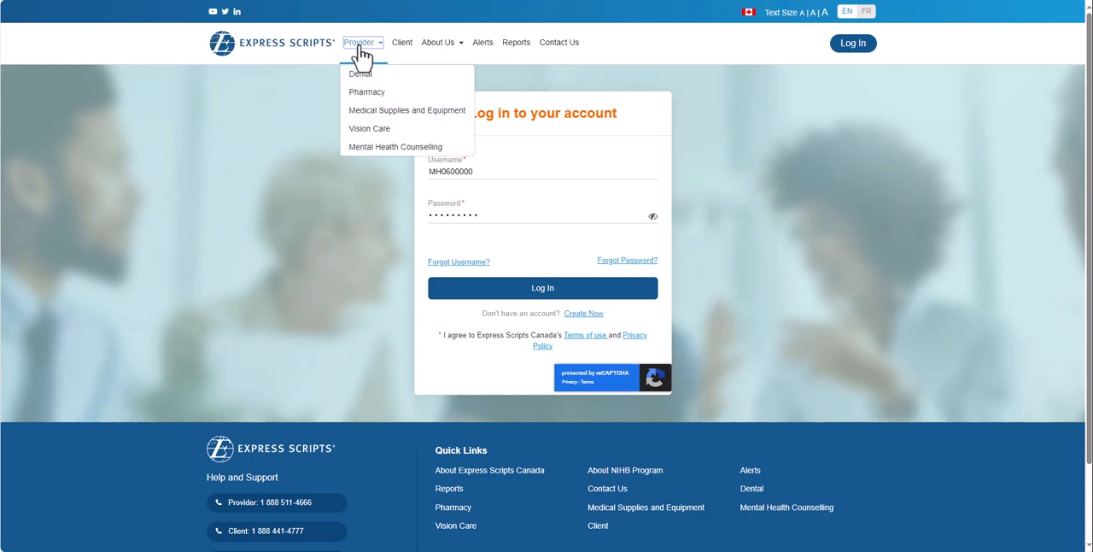
left_click(378, 154)
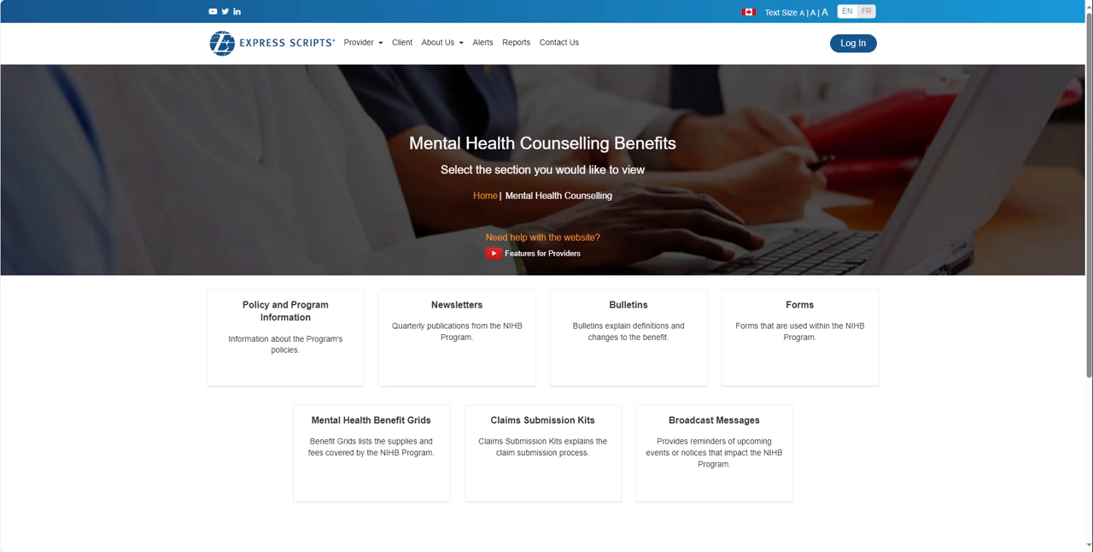
- Return to the website's home page and open the contact information page
left_click(293, 44)
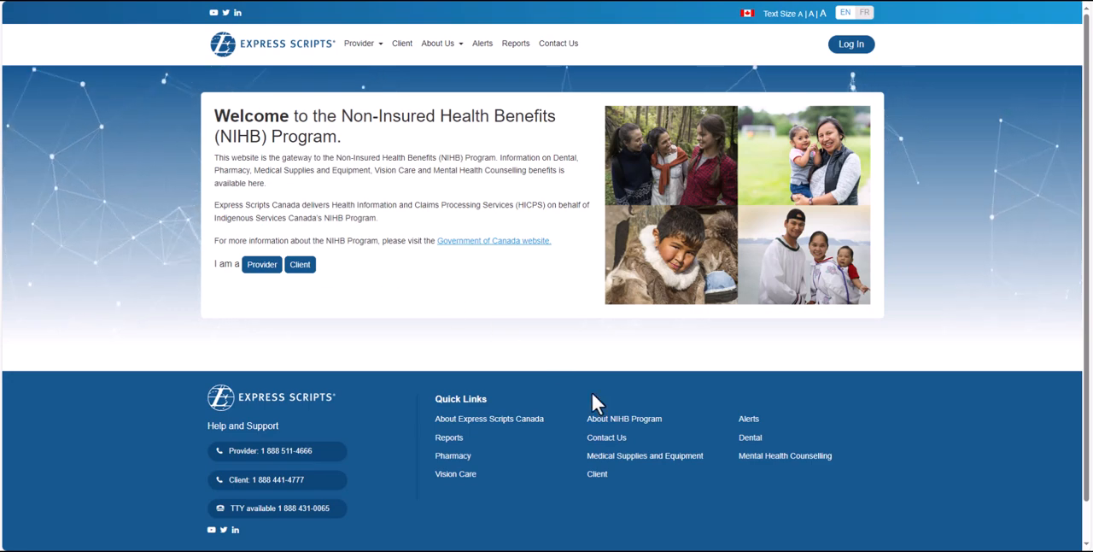
left_click(610, 437)
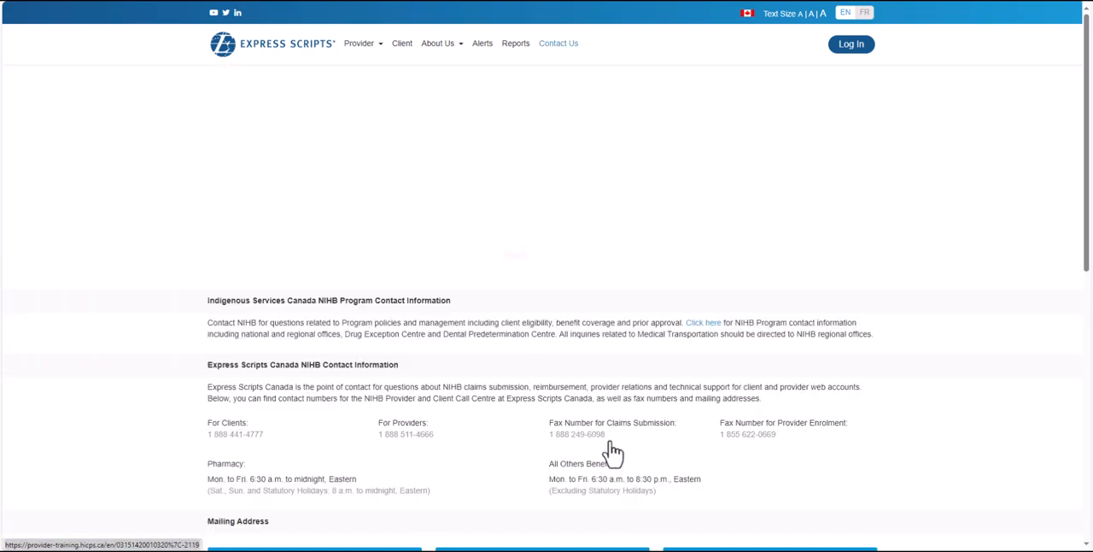